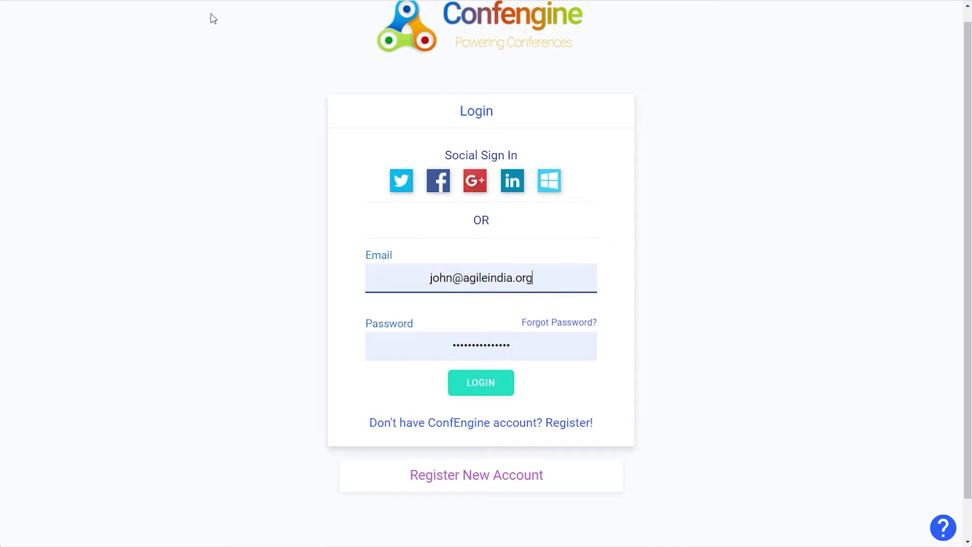
Submit the account's login credentials to reach the Agile India 2021 home page.
left_click(495, 393)
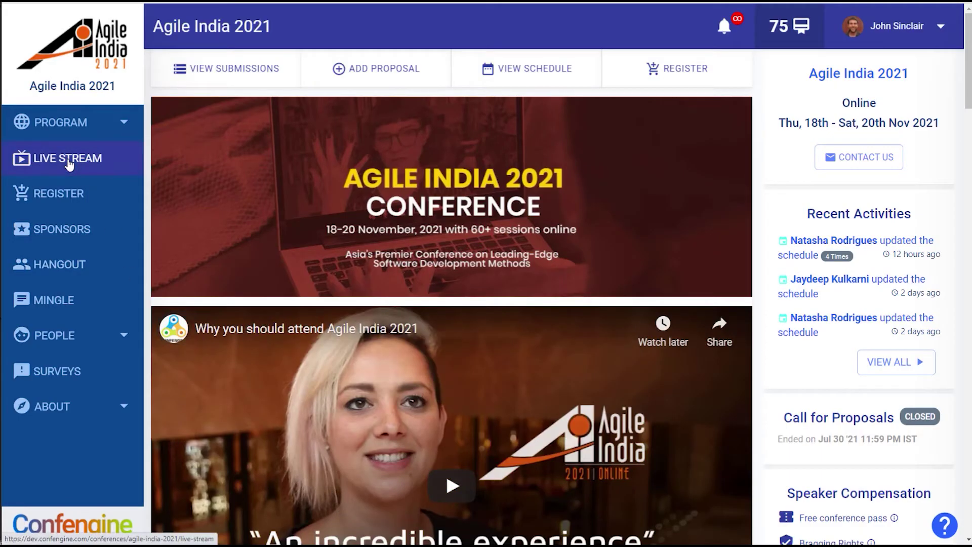
Open the Agile India 2021 program schedule and scroll through the sessions.
left_click(65, 131)
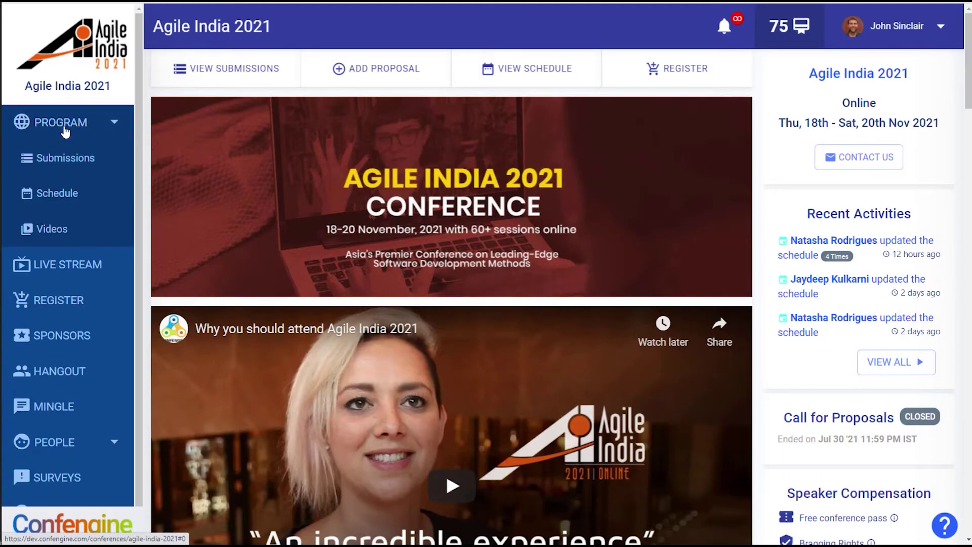
left_click(64, 195)
scroll(562, 274, "down", 8)
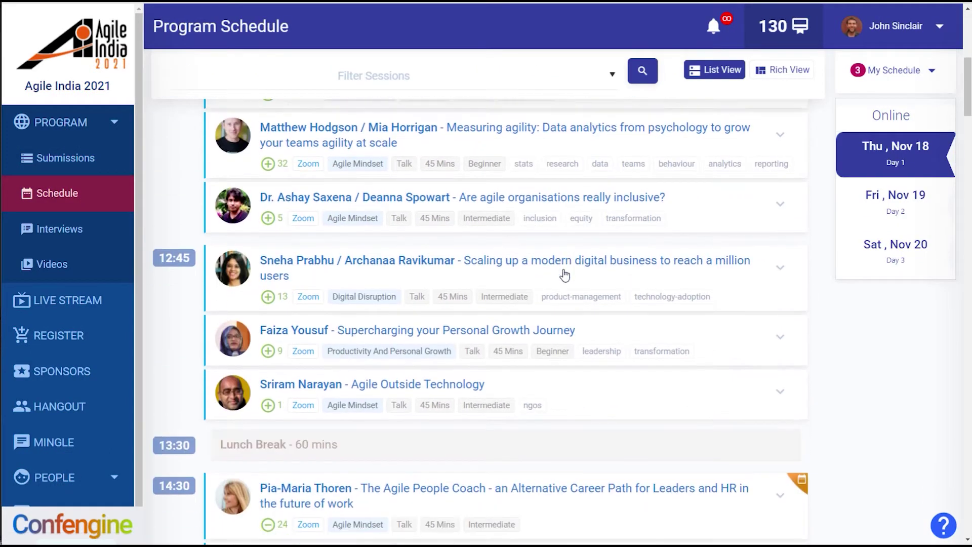
scroll(564, 275, "down", 15)
scroll(563, 274, "down", 4)
Filter sessions by a speaker's name, then by 'keyn' for Keynotes, clearing each filter.
left_click(364, 81)
type("pramo")
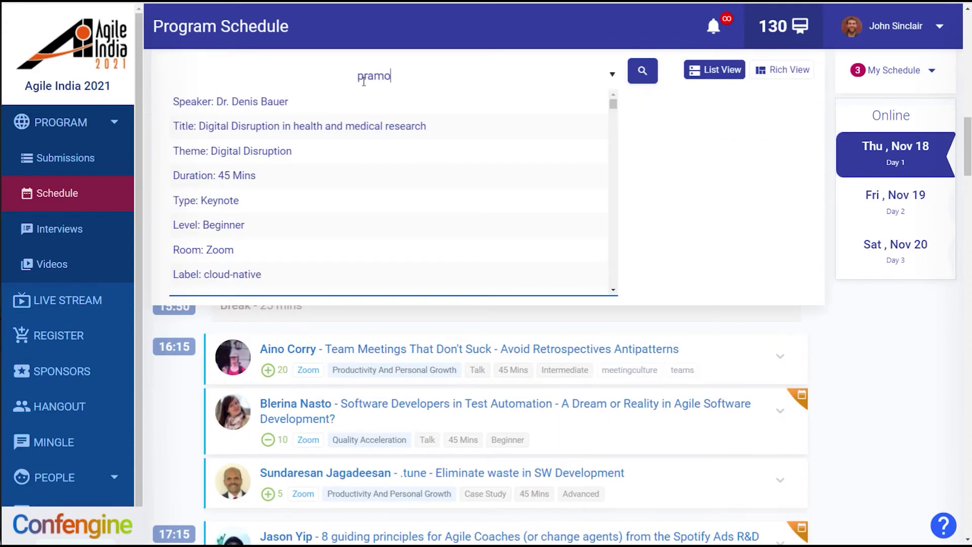
type("d")
left_click(276, 102)
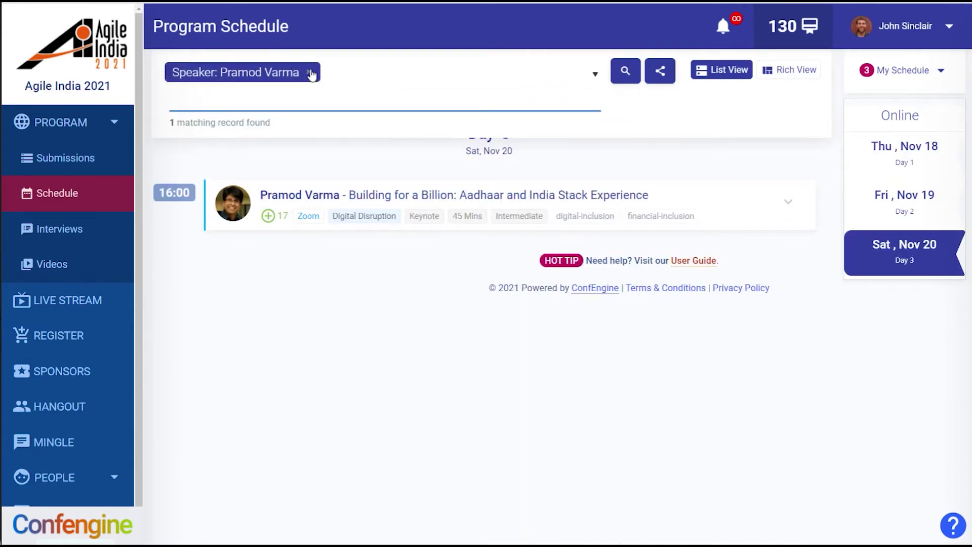
left_click(310, 72)
type("keynote")
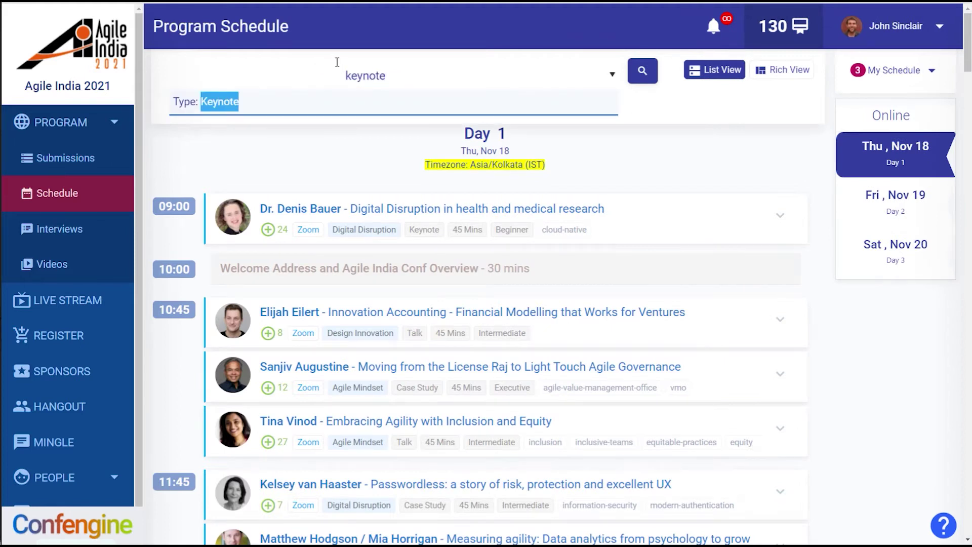
key("Return")
left_click(251, 71)
Add the opening keynote and two more Day 1 talks to My Schedule.
left_click(267, 230)
scroll(906, 314, "down", 5)
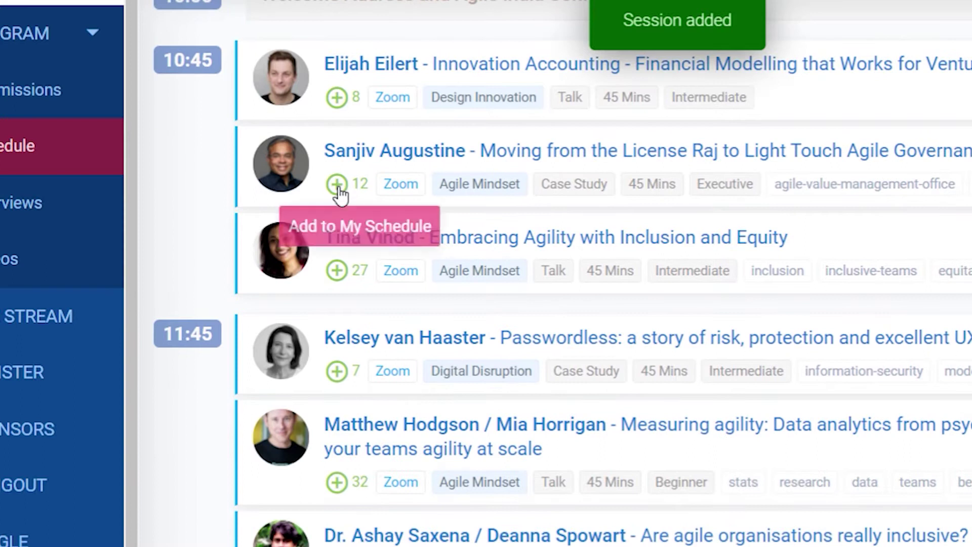
left_click(336, 185)
scroll(401, 364, "down", 3)
scroll(591, 278, "down", 8)
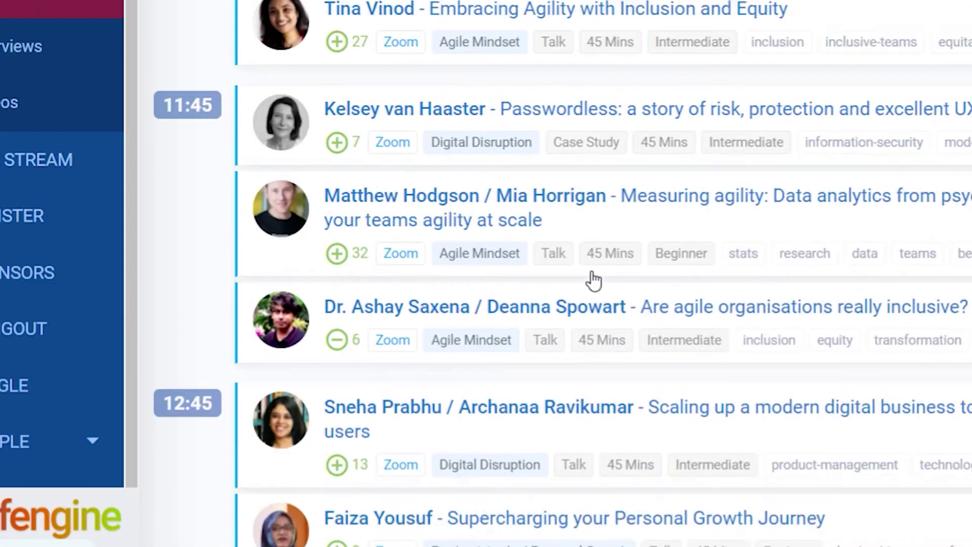
left_click(337, 447)
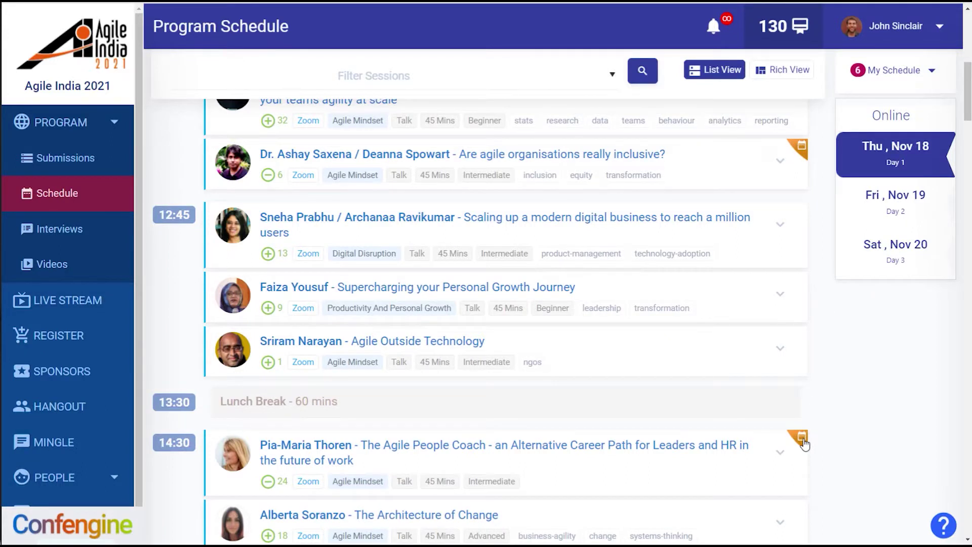
Show only My Schedule sessions and export the schedule as an iCal file.
left_click(894, 70)
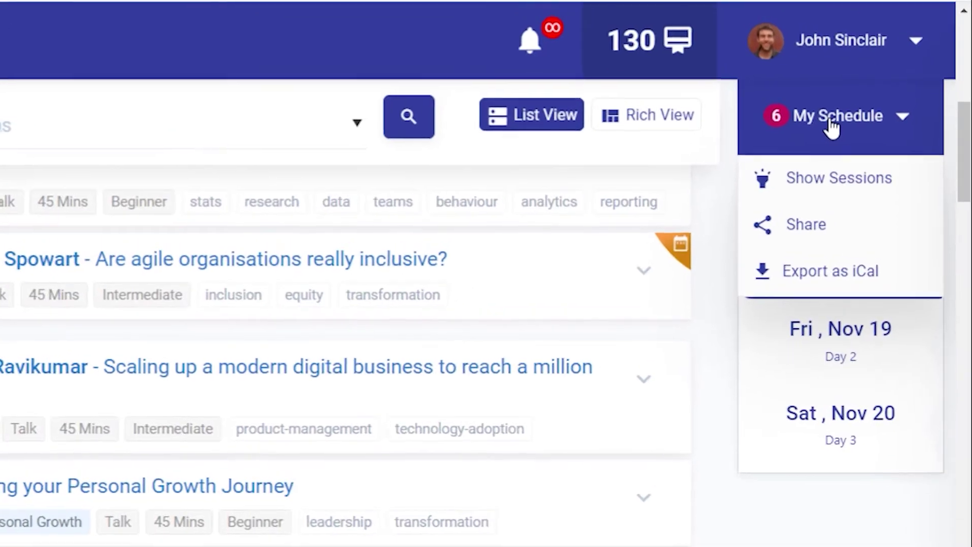
left_click(844, 185)
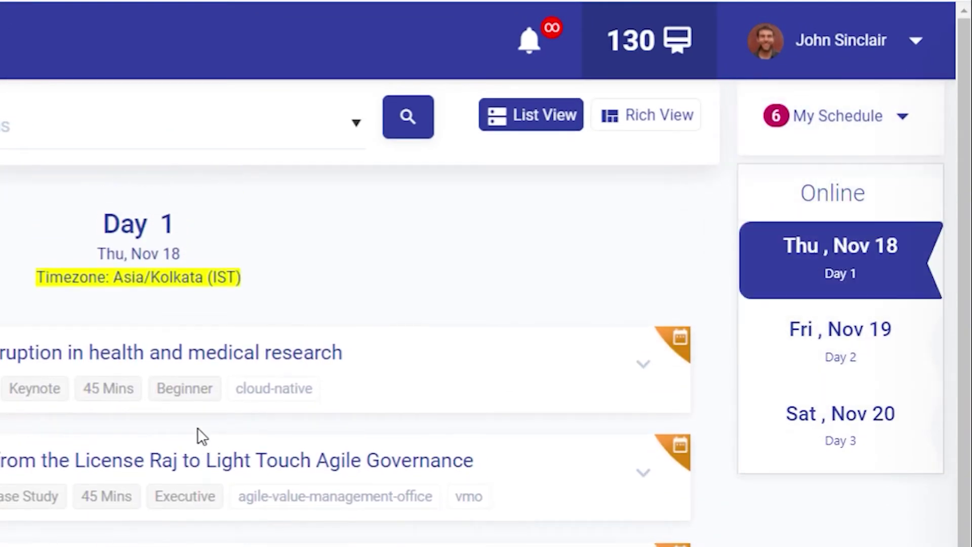
scroll(521, 256, "down", 2)
scroll(521, 256, "up", 3)
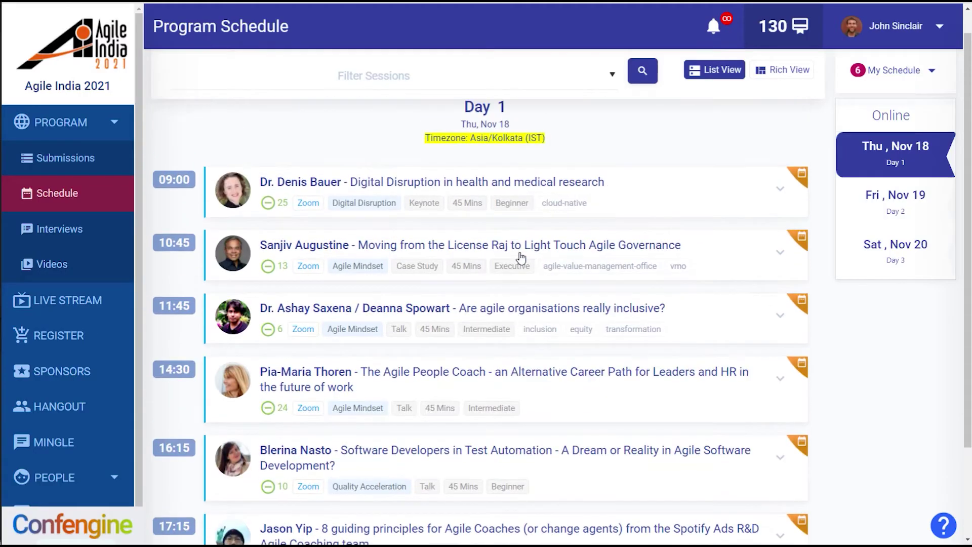
left_click(893, 71)
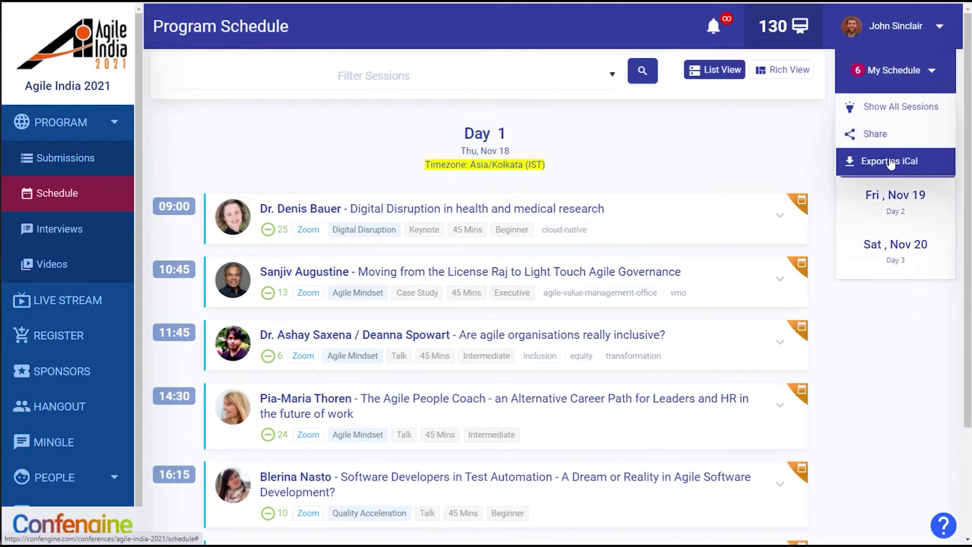
left_click(890, 162)
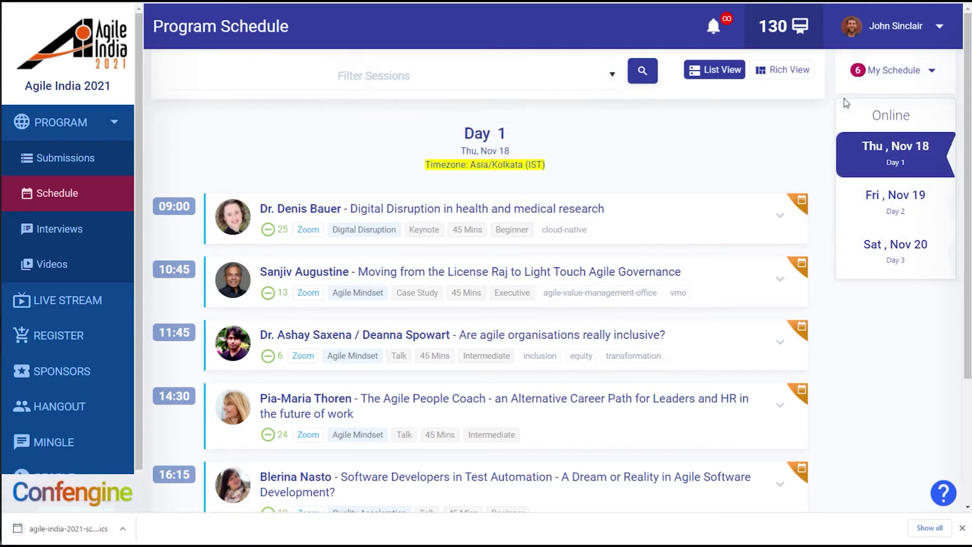
Generate a shareable link to My Schedule, then view the program as Rich View cards.
left_click(894, 71)
left_click(876, 134)
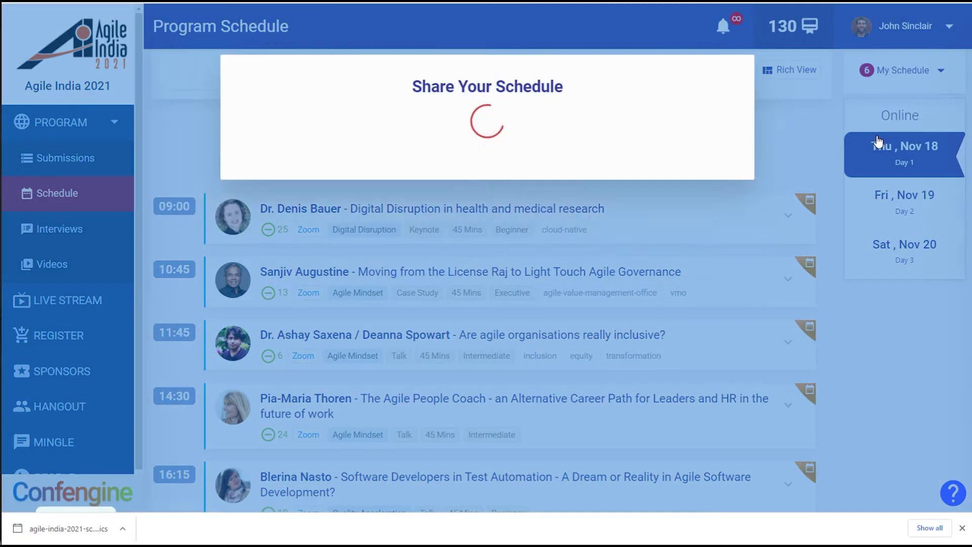
left_click(827, 119)
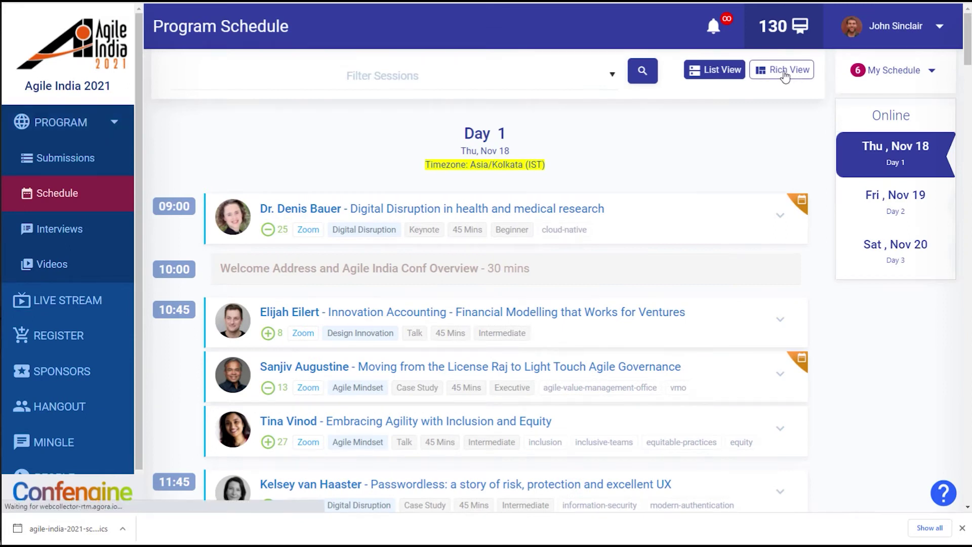
left_click(785, 71)
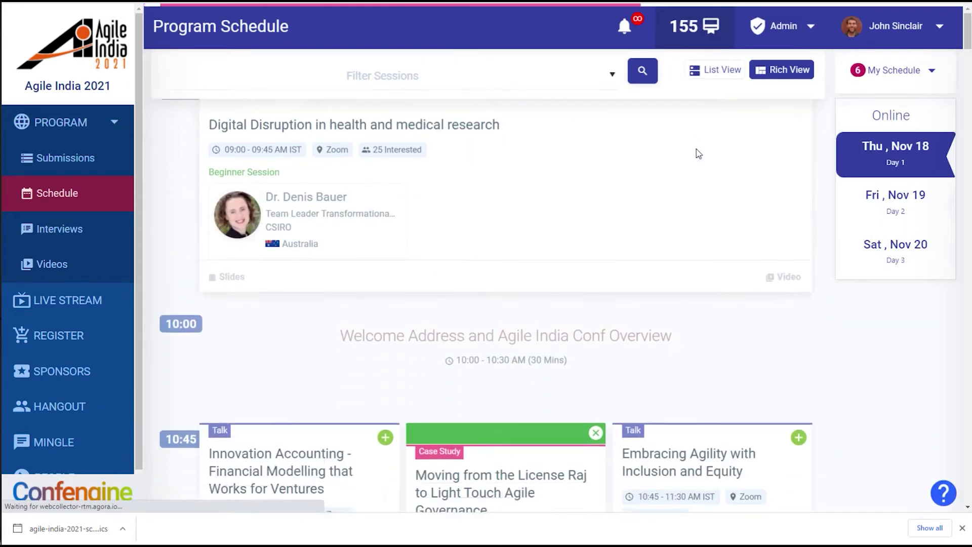
scroll(659, 172, "down", 4)
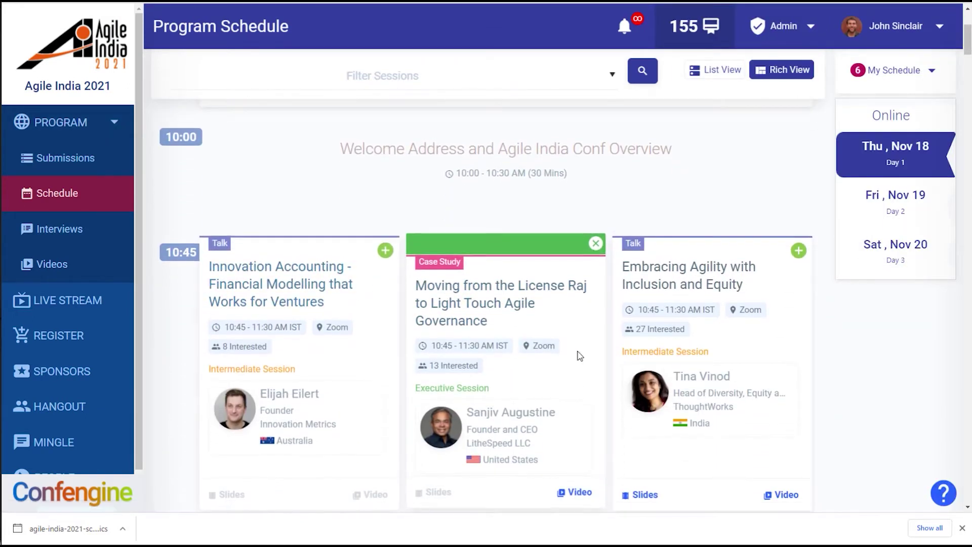
scroll(384, 456, "down", 6)
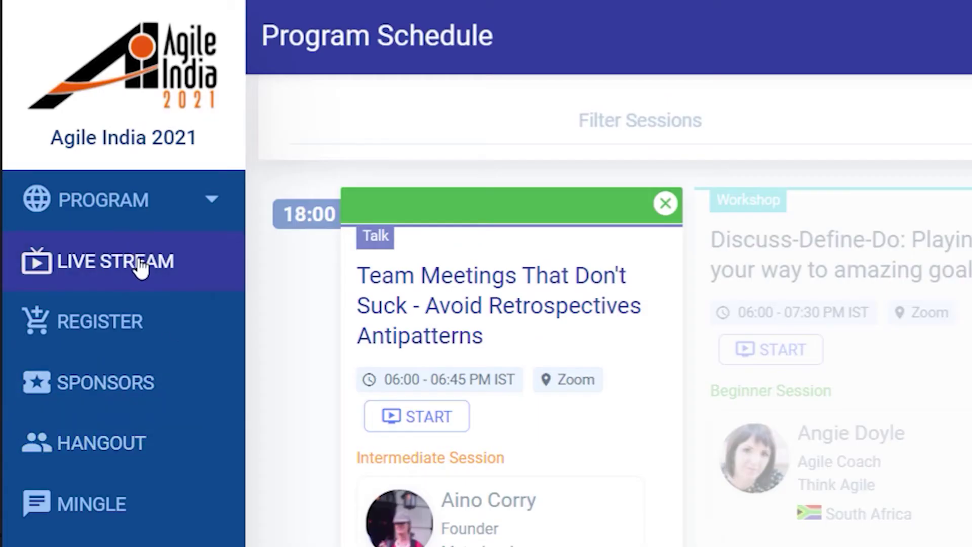
Join the 'Build your own Appium Drivers and Plugins' stream and ask 'Why did you call it Selenium?' in chat.
left_click(145, 268)
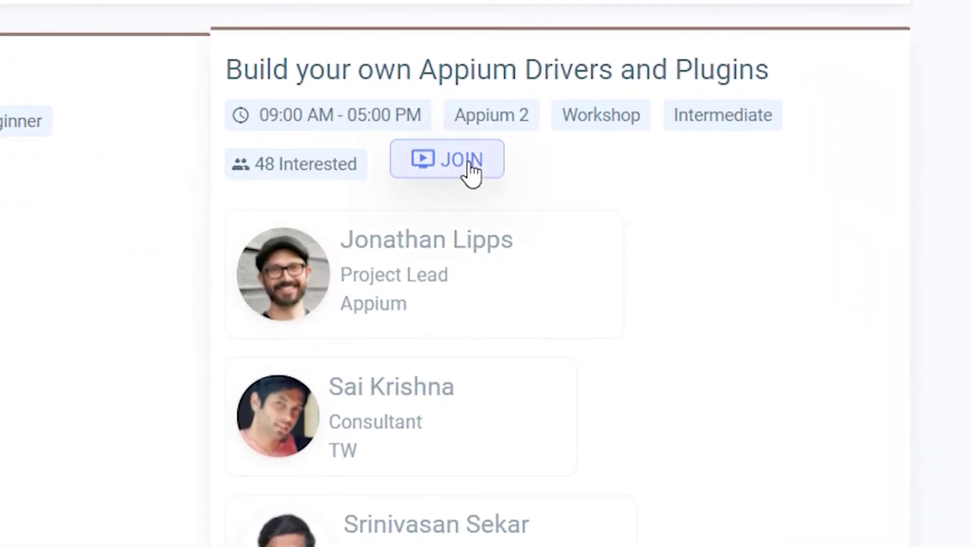
left_click(470, 170)
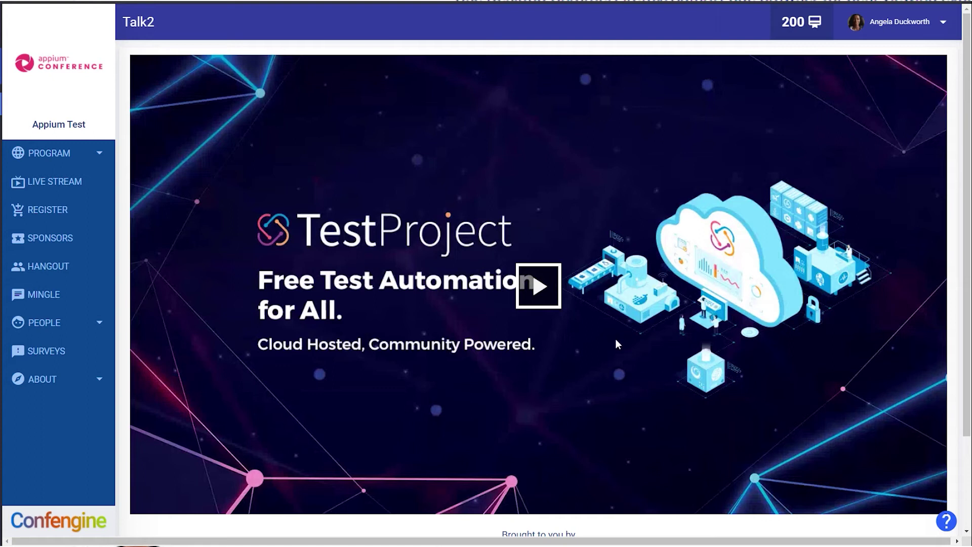
left_click(550, 296)
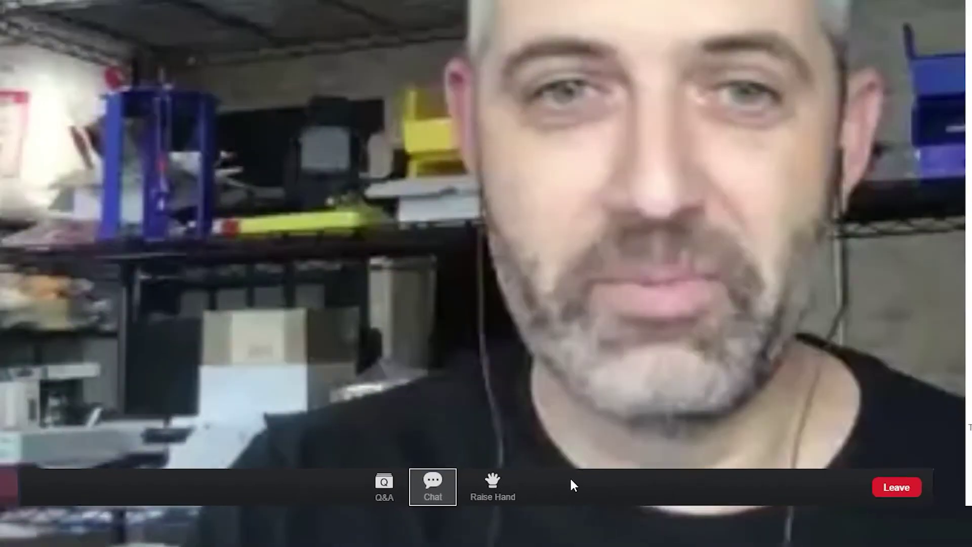
key("alt+h")
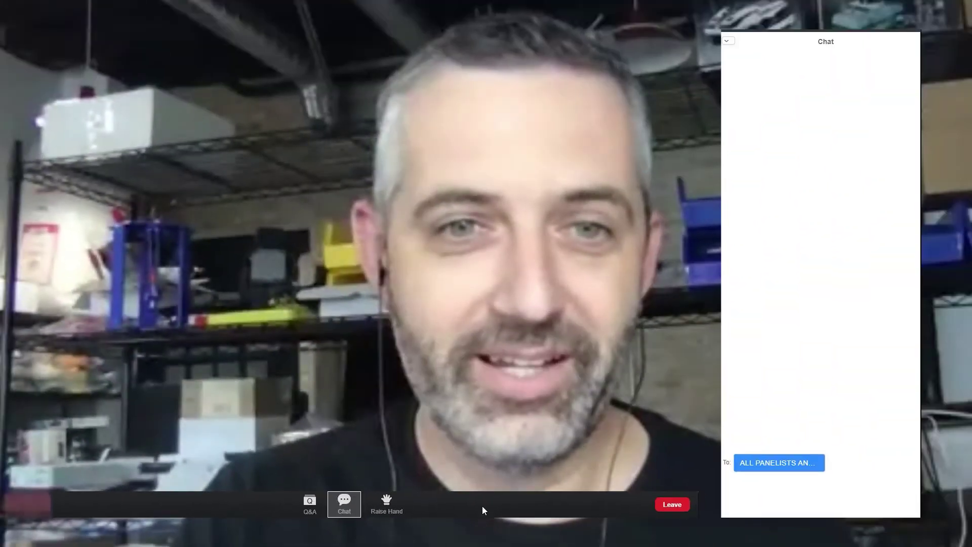
type("Why did you call it Selenium?")
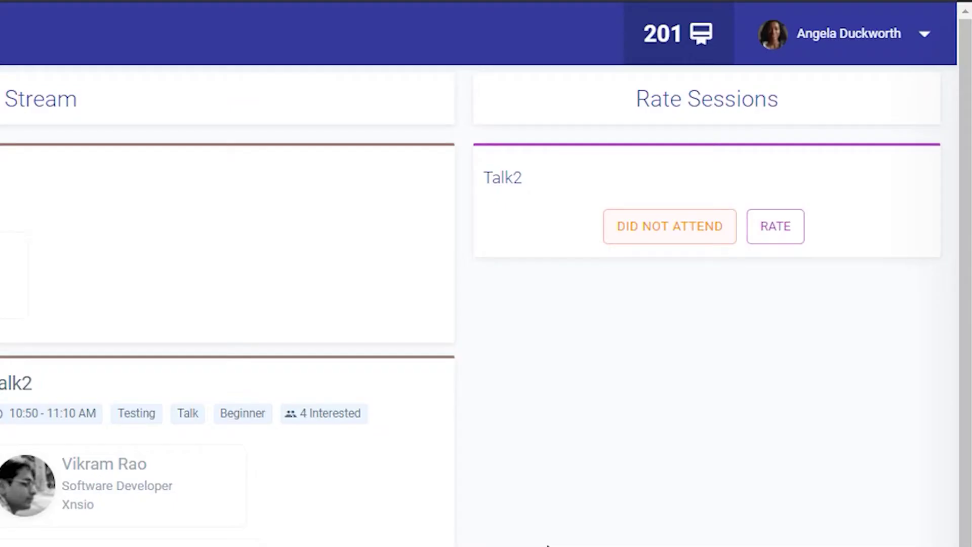
Rate Talk2 five stars, praising its easy-to-understand chunks and wishing for a longer session.
left_click(775, 226)
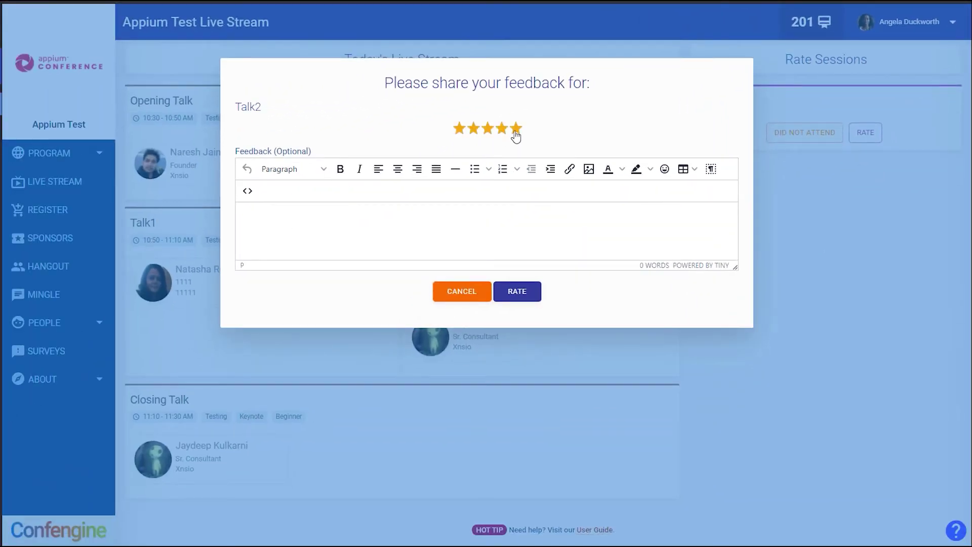
type("the way the information was broken down into easy to understand chunks.")
key("shift+Return")
type("I would have liked it to be a longer session.")
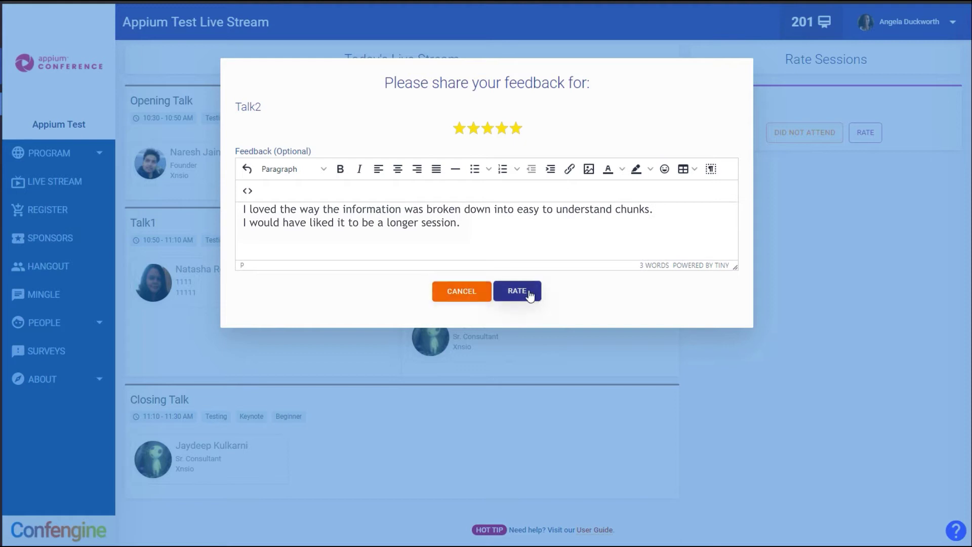
left_click(526, 299)
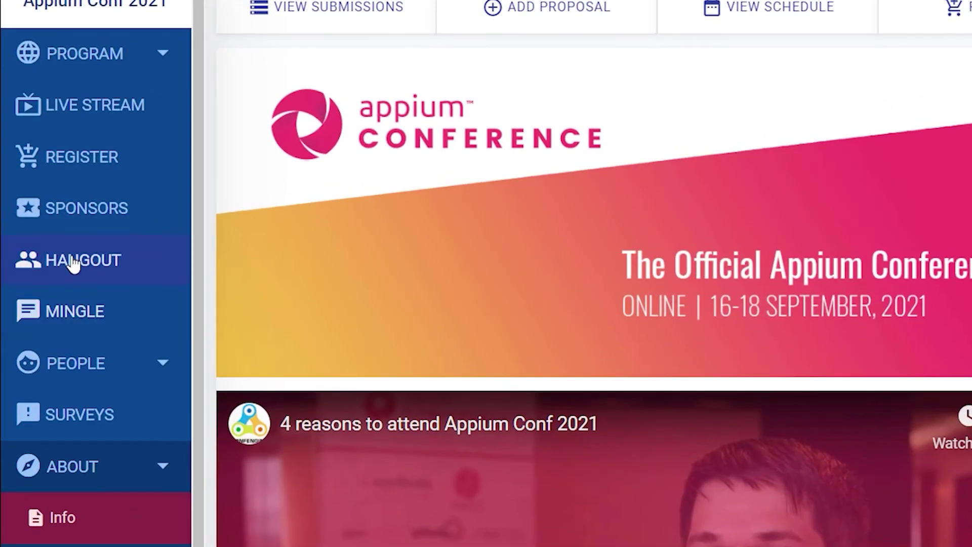
Join the Planning Call hangout with microphone and camera turned on.
left_click(99, 264)
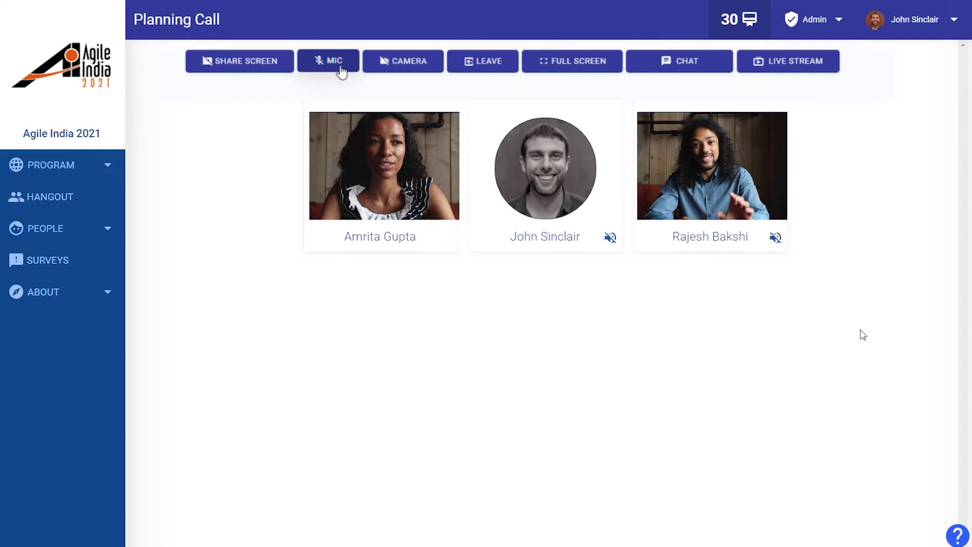
left_click(340, 71)
left_click(410, 70)
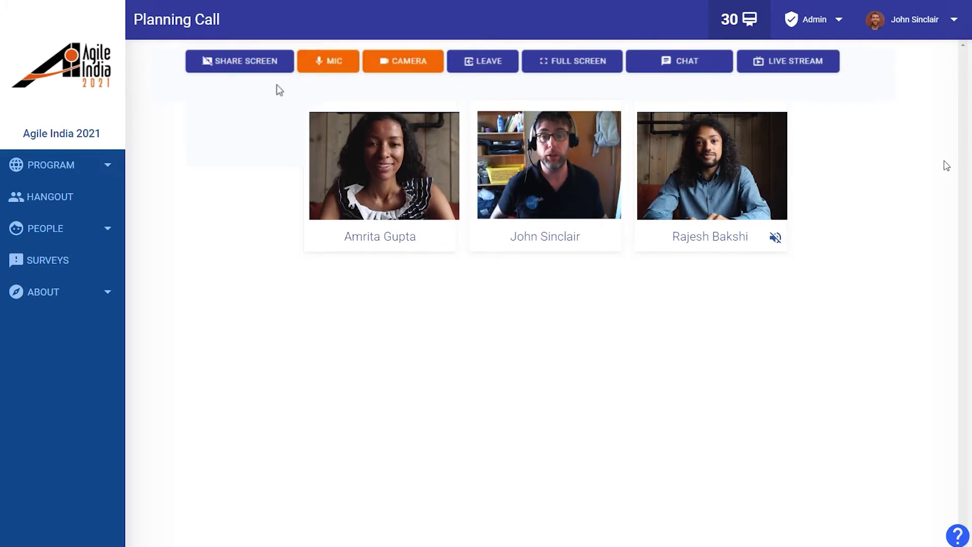
Share Screen 1, spotlight your own video, check the live session, and show the call chat.
left_click(260, 68)
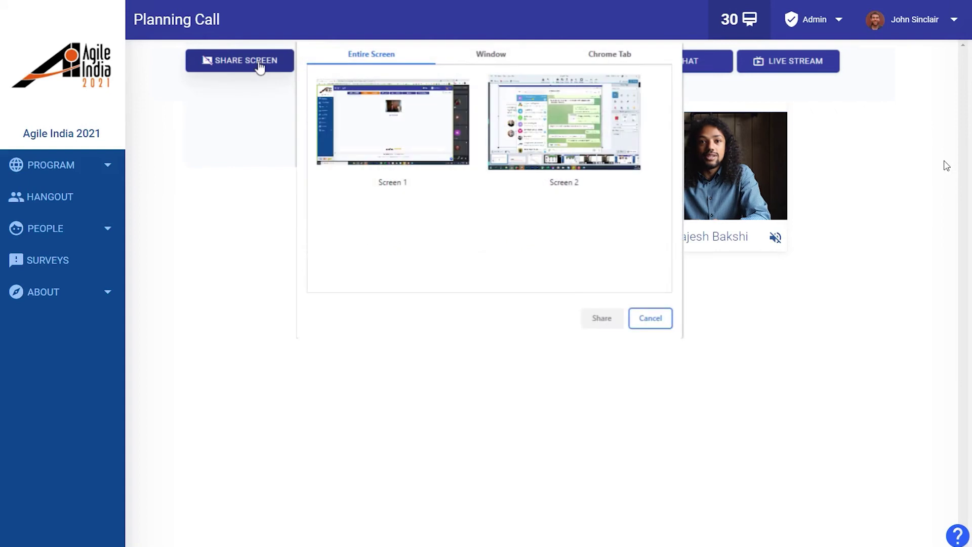
left_click(393, 121)
left_click(602, 319)
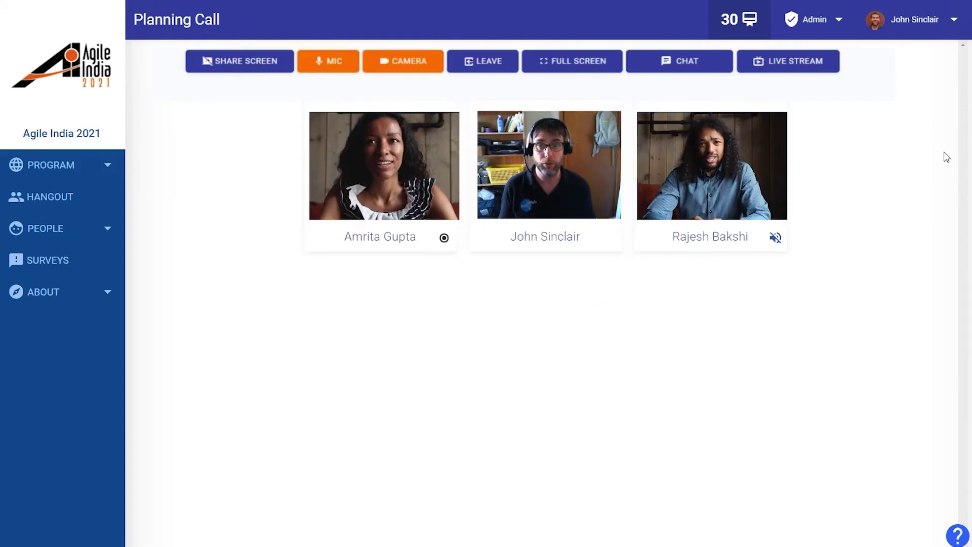
left_click(553, 210)
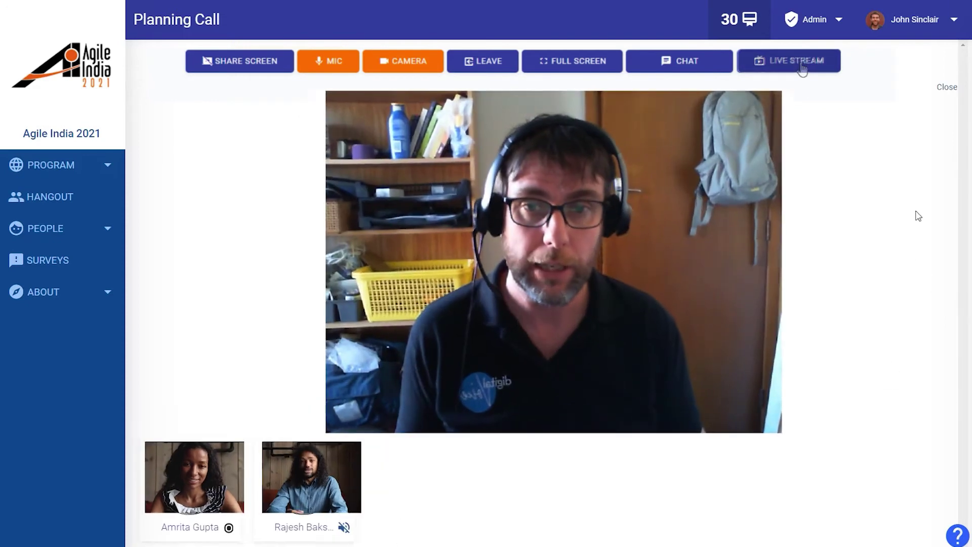
left_click(801, 64)
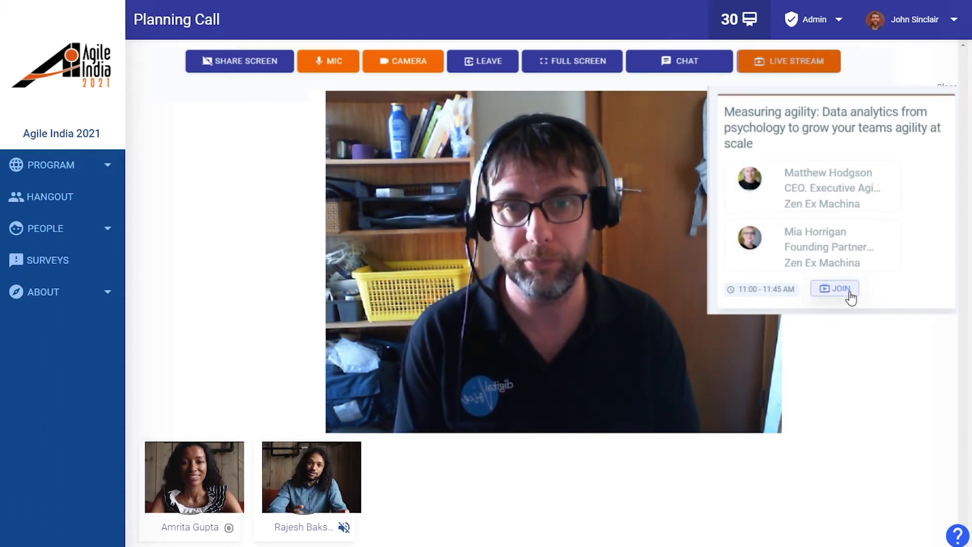
left_click(699, 72)
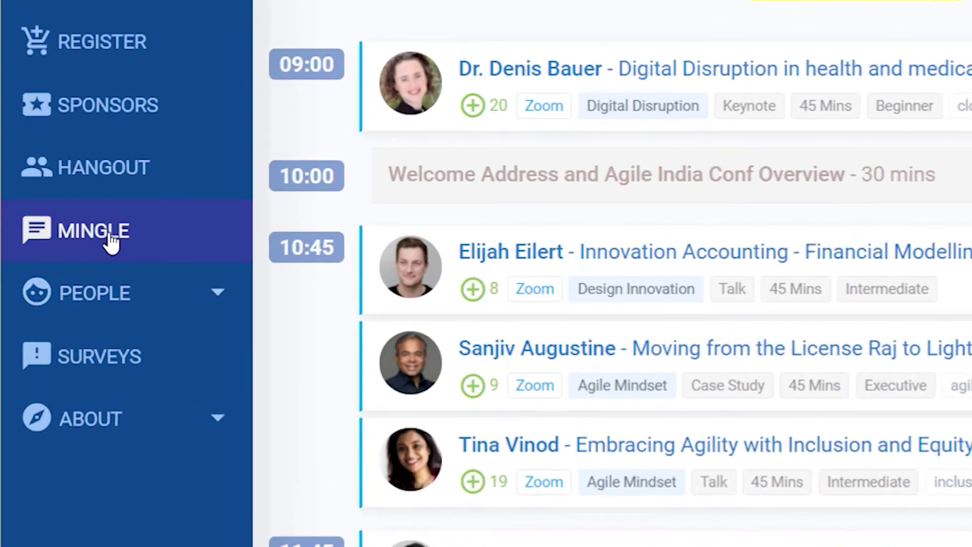
Find an attendee in Mingle, send 'I'd love to learn more about your project', and share your business card.
left_click(110, 238)
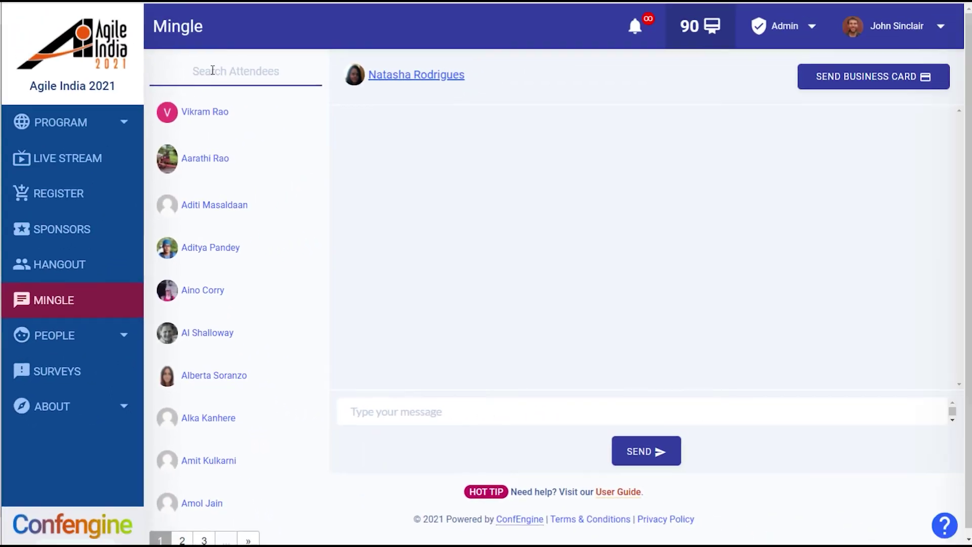
left_click(213, 70)
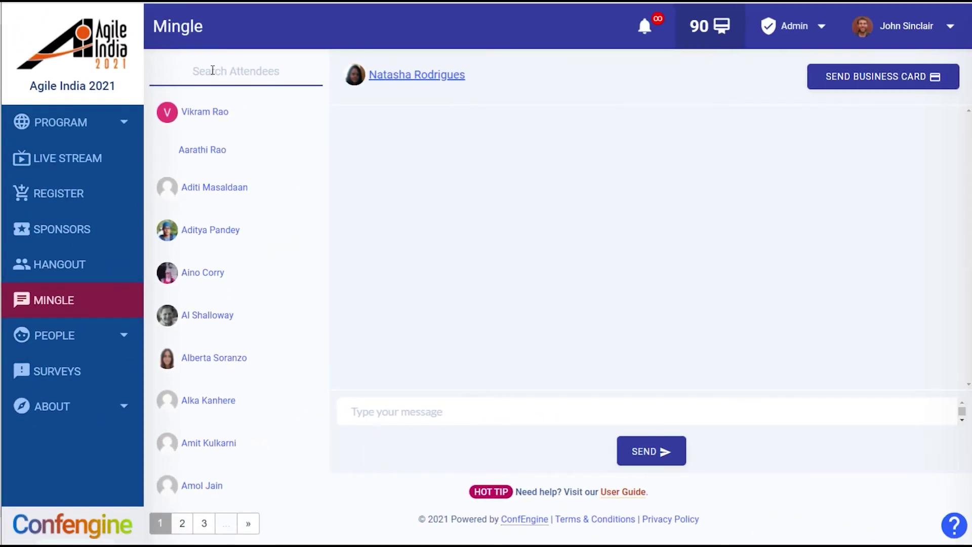
type("naresh")
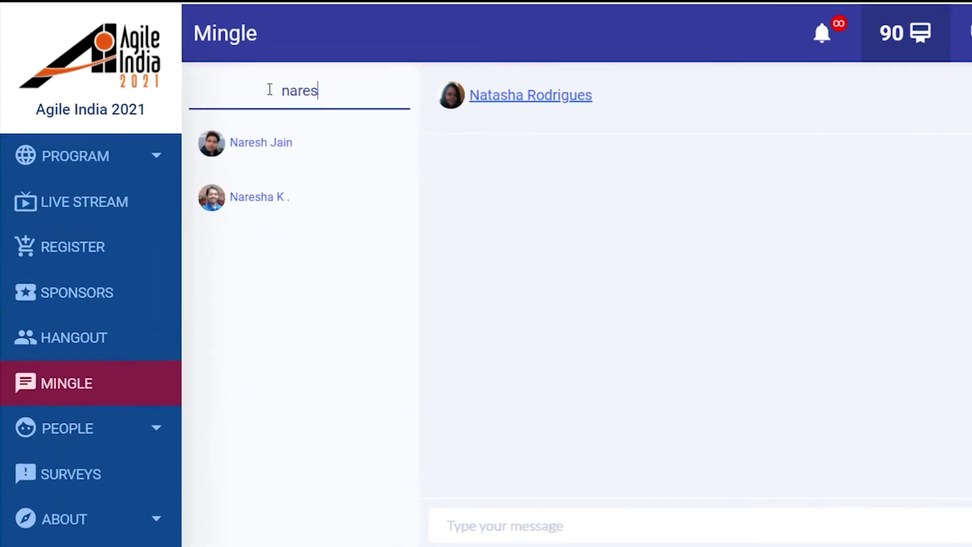
left_click(365, 213)
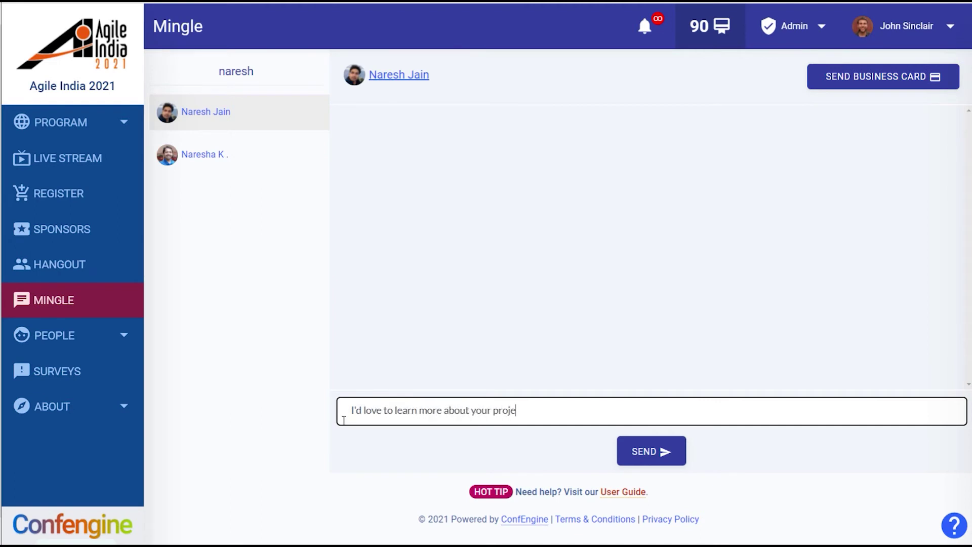
left_click(650, 459)
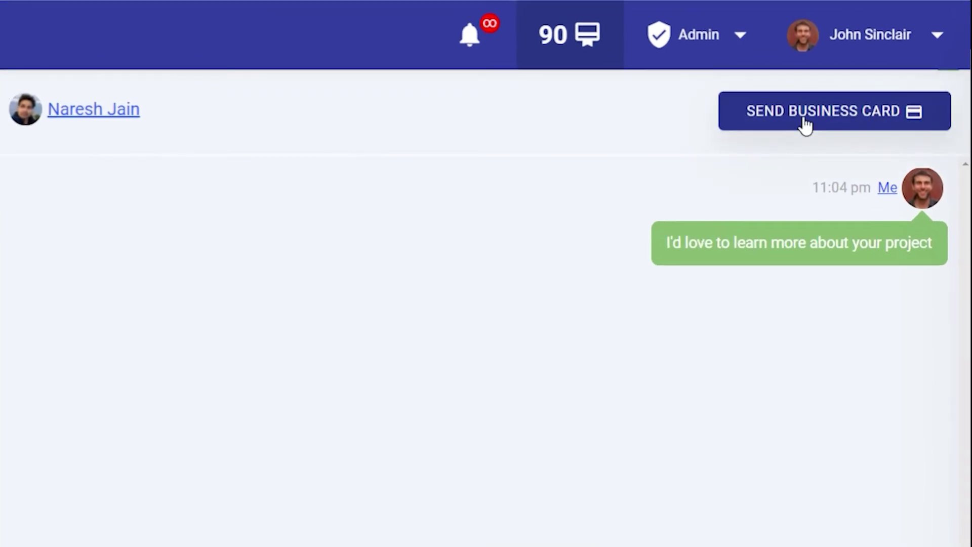
left_click(805, 124)
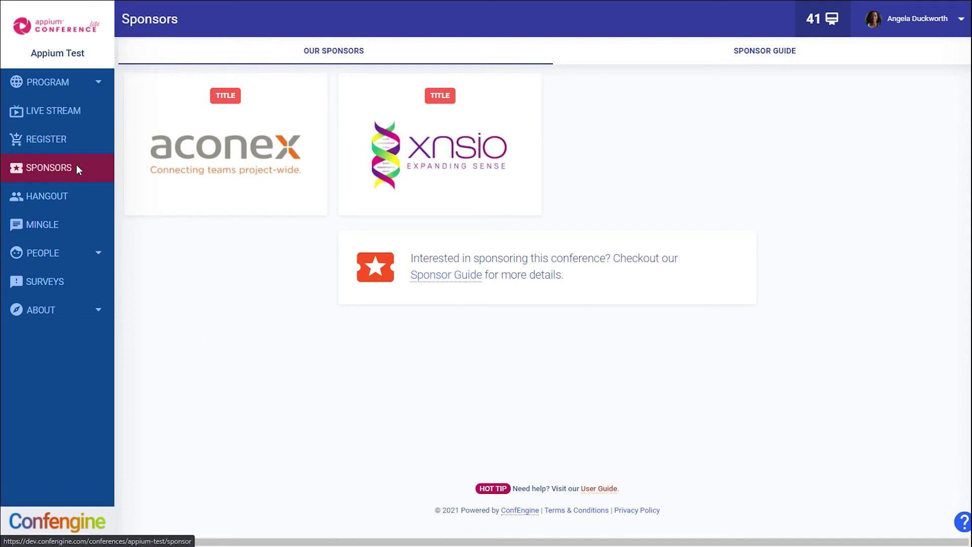
Claim the 'Become a Test Automation Ninja!' free online course from the Xnsio booth's Goodies.
left_click(443, 155)
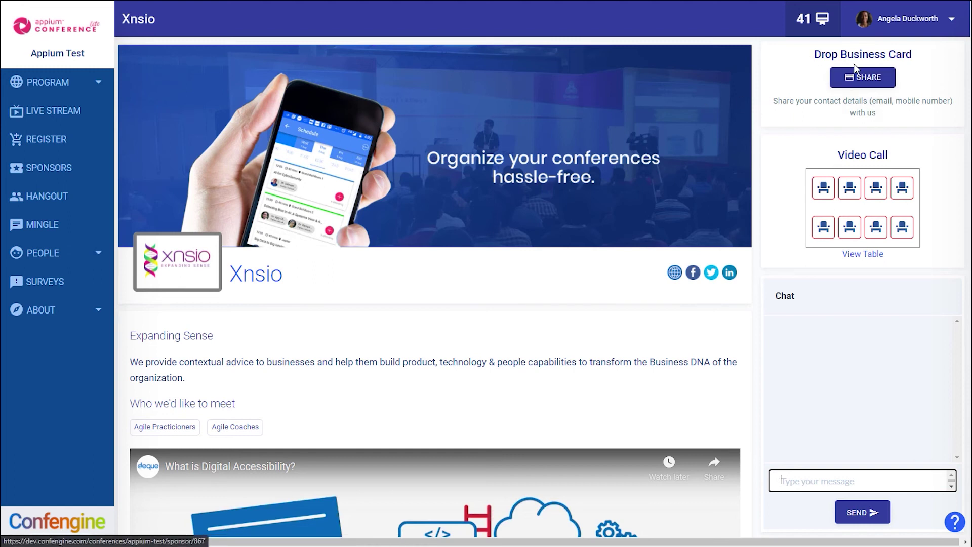
scroll(748, 269, "down", 5)
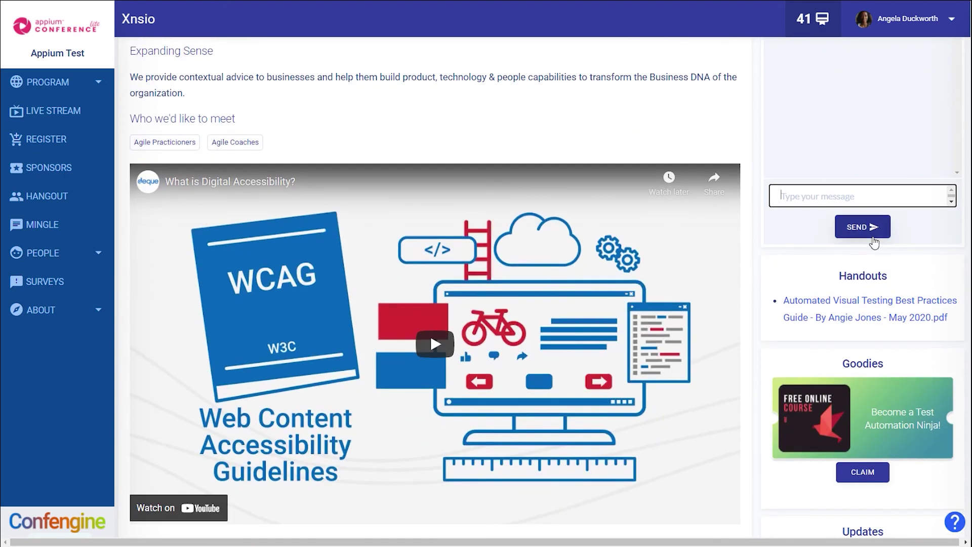
scroll(861, 289, "down", 2)
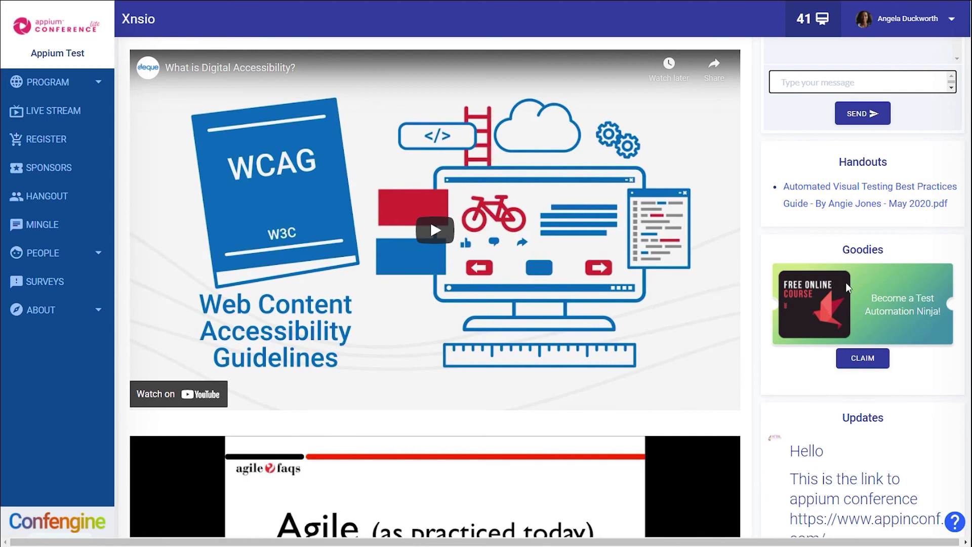
left_click(884, 364)
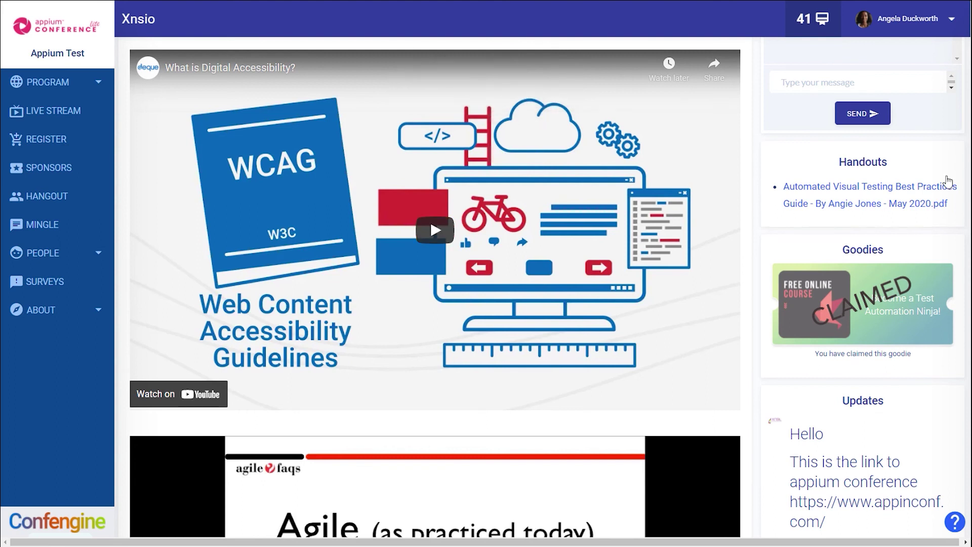
scroll(753, 362, "down", 1)
scroll(753, 362, "down", 3)
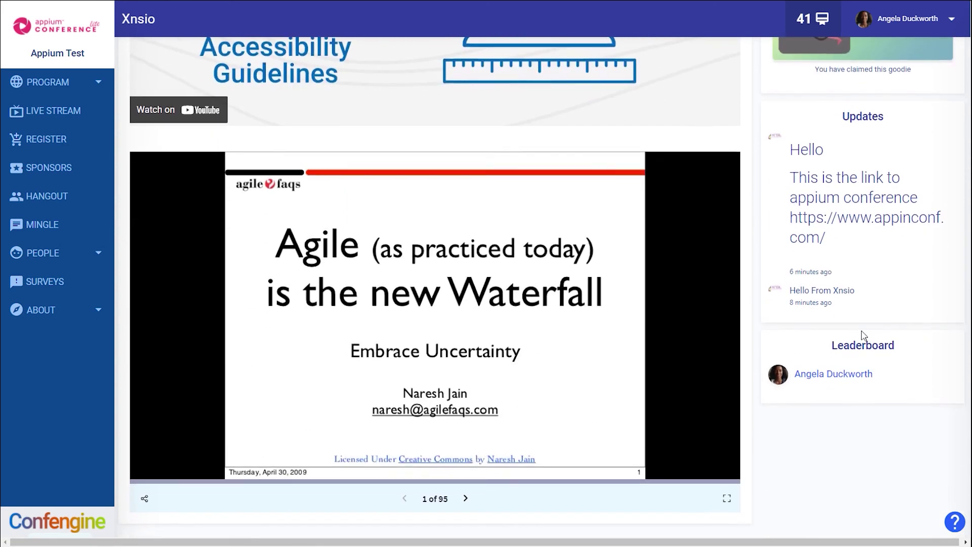